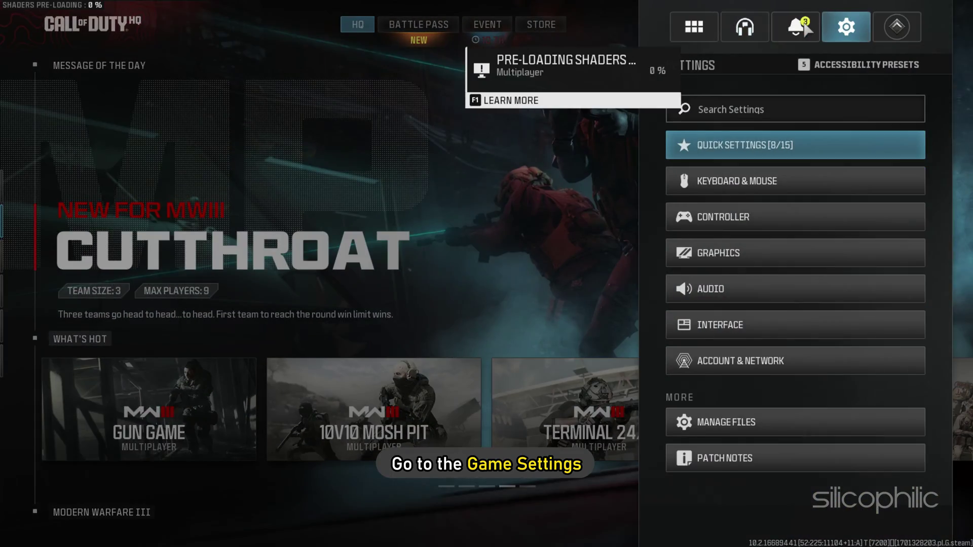
# Step: View the game's Account & Network > Network Info page, which shows a Strict NAT type
pyautogui.click(658, 373)
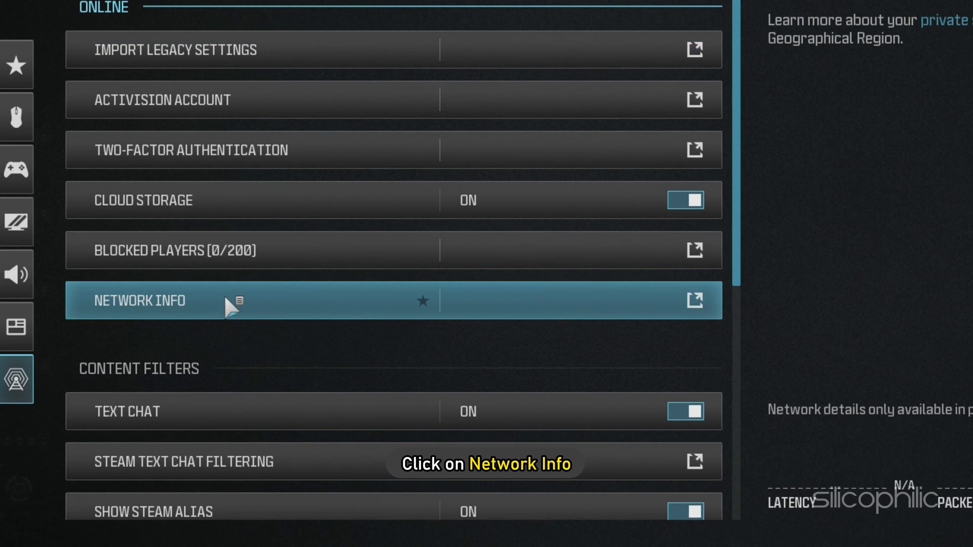
pyautogui.click(224, 297)
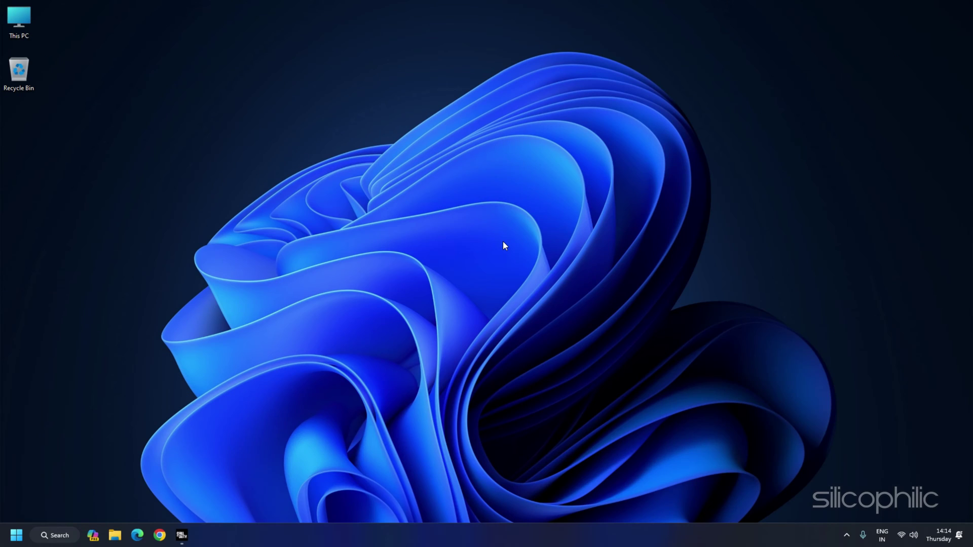
# Step: Search for Terminal and bring up its Run as administrator launch option
pyautogui.press('super+s')
pyautogui.write('te')
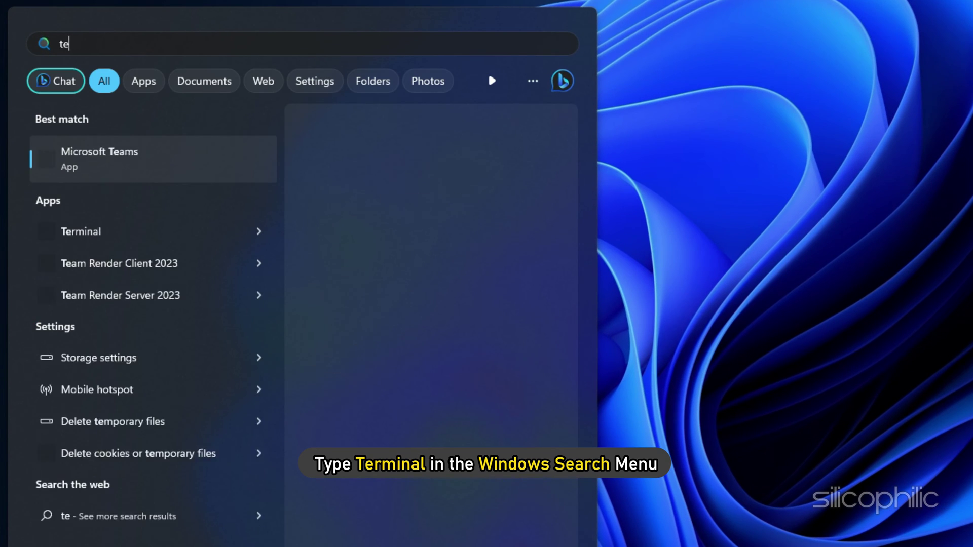
pyautogui.write('rminal')
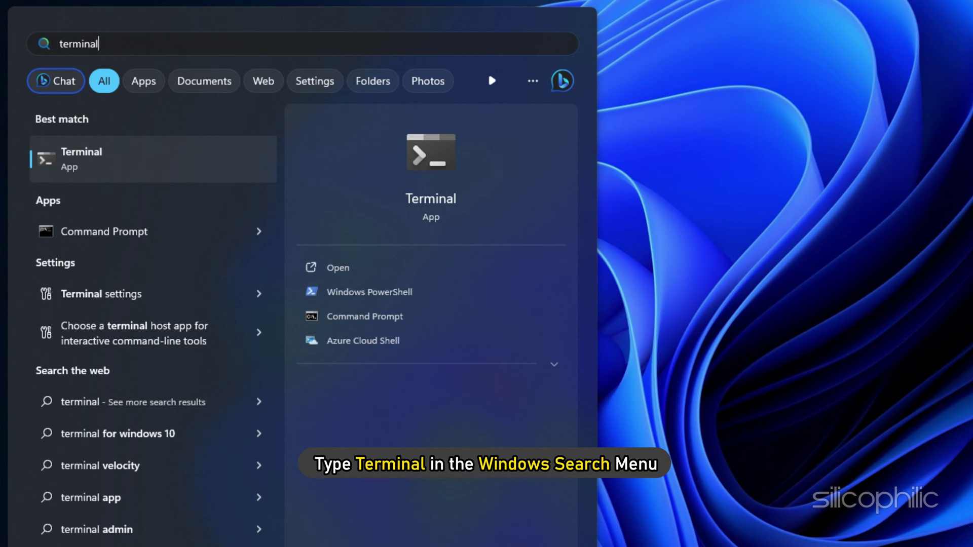
pyautogui.rightClick(80, 166)
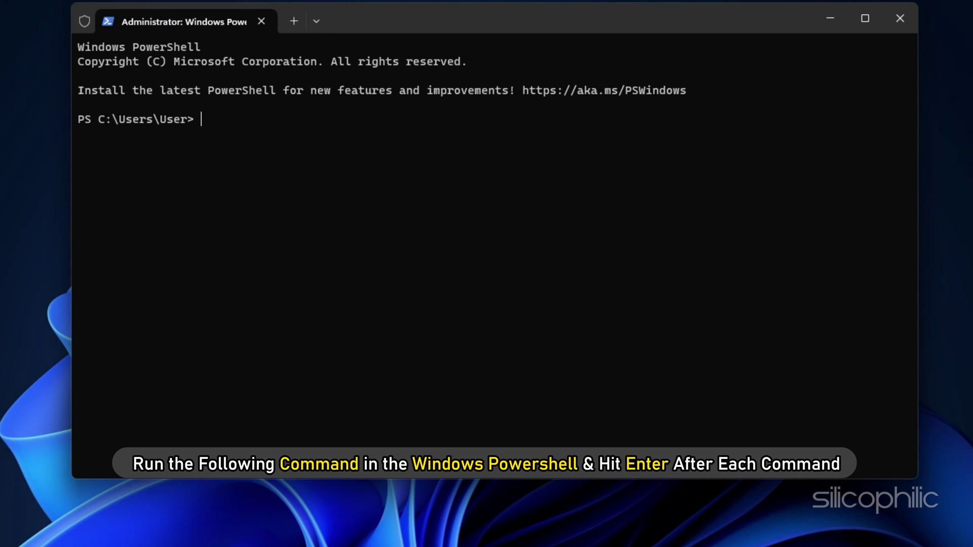
pyautogui.write("$tcpPorts = '3074', '3075', '27015-27030', '27036-27037'")
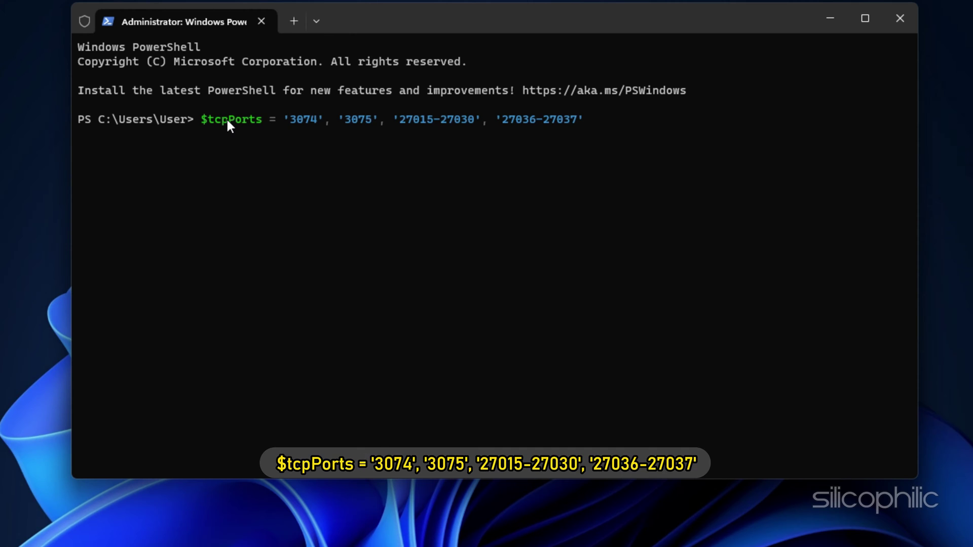
pyautogui.press('Return')
pyautogui.write('New-NetFirewallRule -DisplayName "MW3" -Direction Inbound -Protocol TCP -LocalPort $tcpPorts -Action Allow')
pyautogui.press('Return')
pyautogui.write('New-NetFirewallRule -DisplayName "MW3" -Direction Outbound -Protocol TCP -LocalPort $tcpPorts -Action Allow')
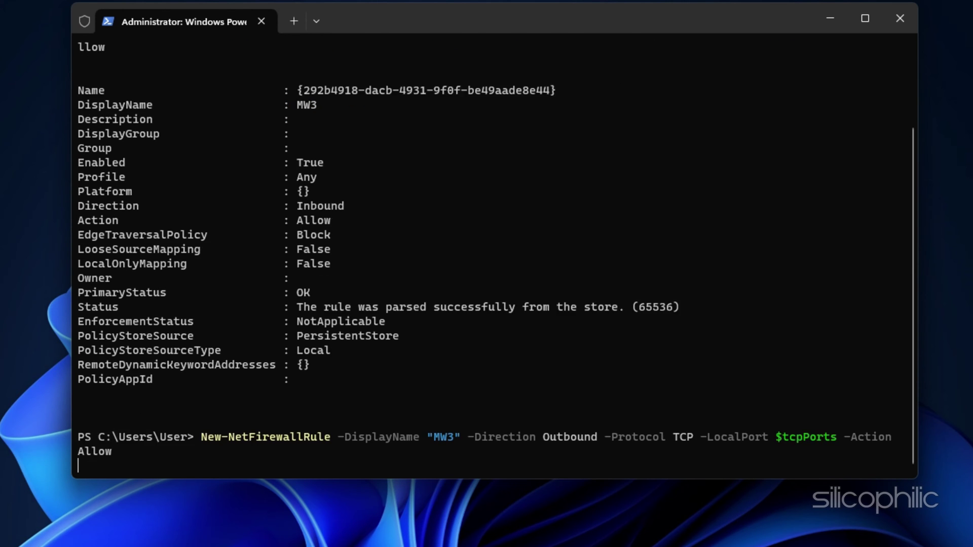
pyautogui.press('Return')
pyautogui.write("$udpPorts = '3074', '4380', '27000-27036'")
pyautogui.press('Return')
pyautogui.write('New-NetFirewallRule -DisplayName "MW3" -Direction Inbound -Protocol UDP -LocalPort $tcpPorts -Action Allow')
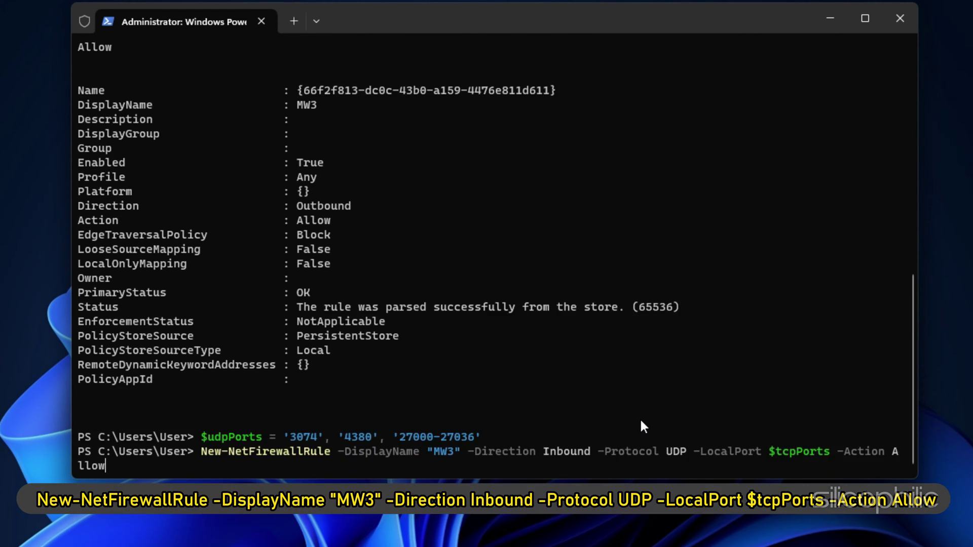
pyautogui.press('Return')
pyautogui.write('New-NetFirewallRule -DisplayName "MW3" -Direction Outbound -Protocol UDP -LocalPort $tcpPorts -Action Allow')
pyautogui.press('Return')
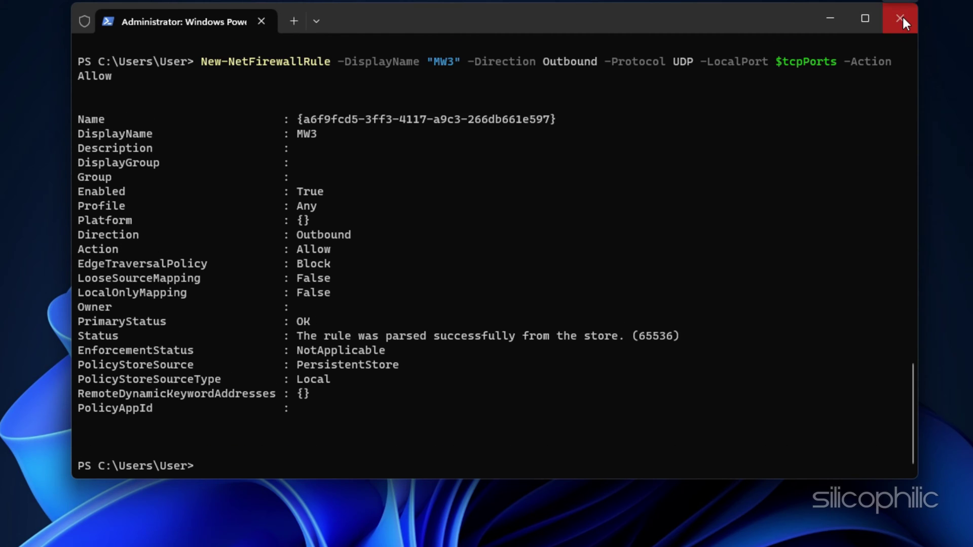
pyautogui.click(900, 18)
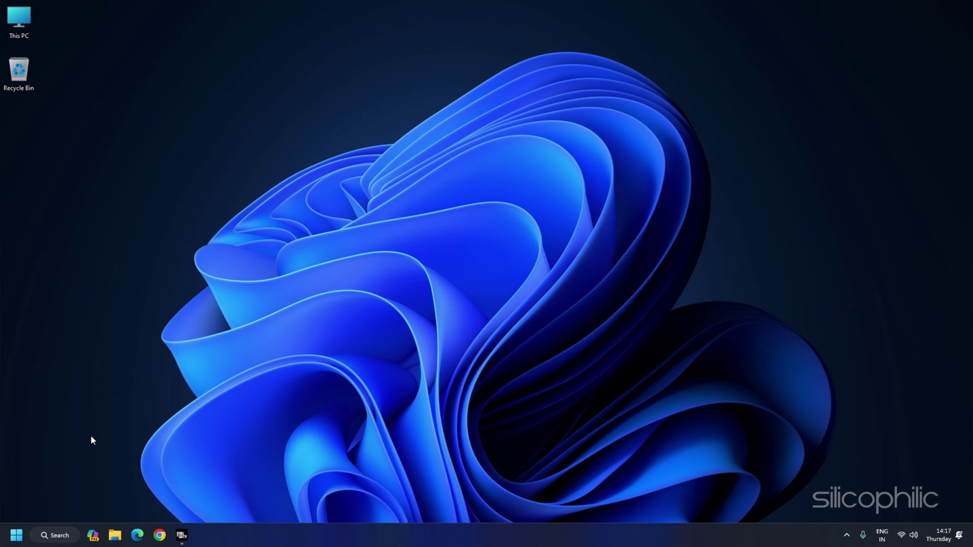
# Step: Search the Start menu for 'Windows firewall'
pyautogui.click(17, 535)
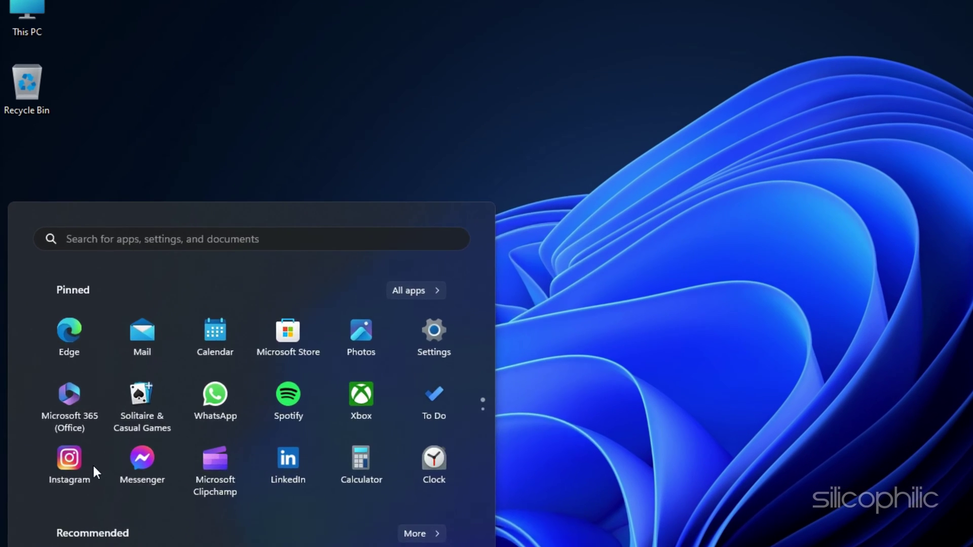
pyautogui.write('Windows')
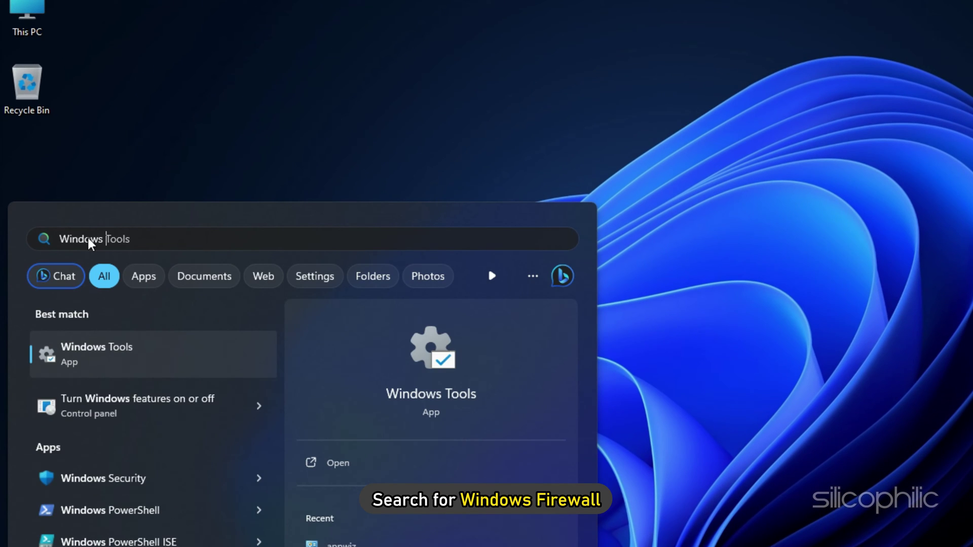
pyautogui.write(' firewall')
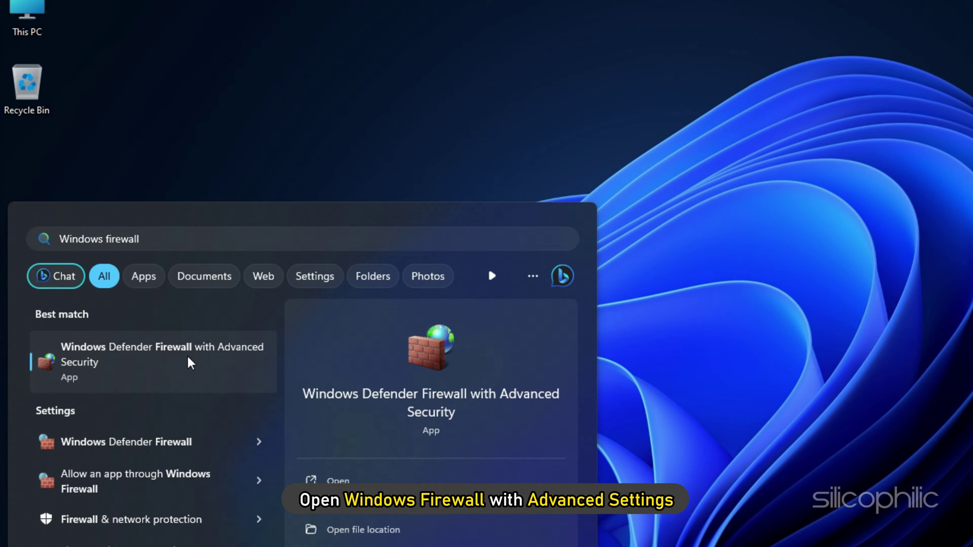
# Step: Set up a new inbound TCP port rule for the game ports, allowing connections, named 3074
pyautogui.click(187, 361)
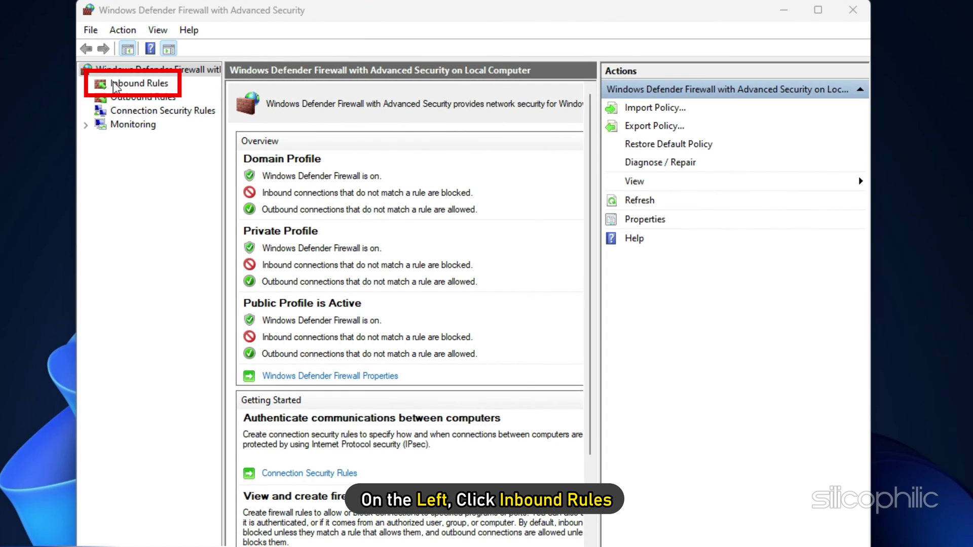
pyautogui.click(112, 87)
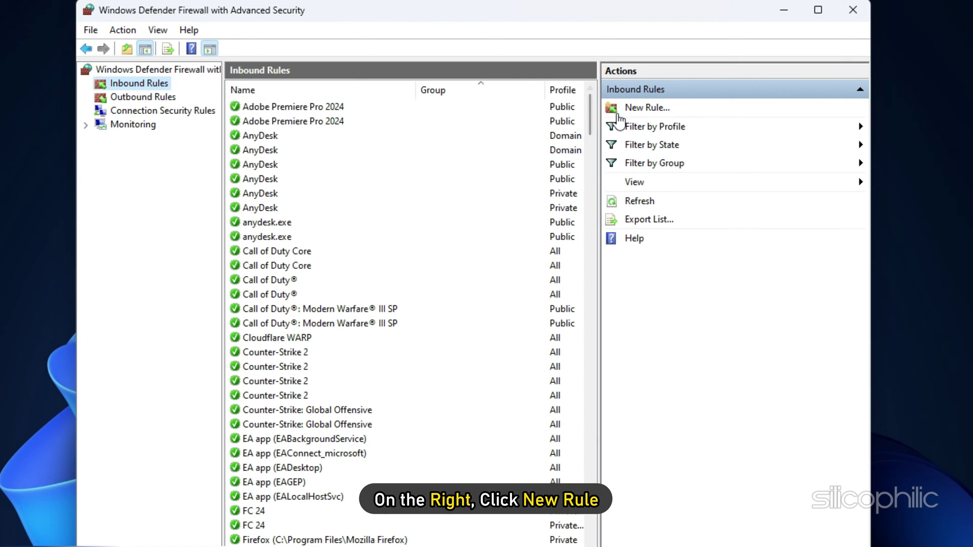
pyautogui.click(634, 108)
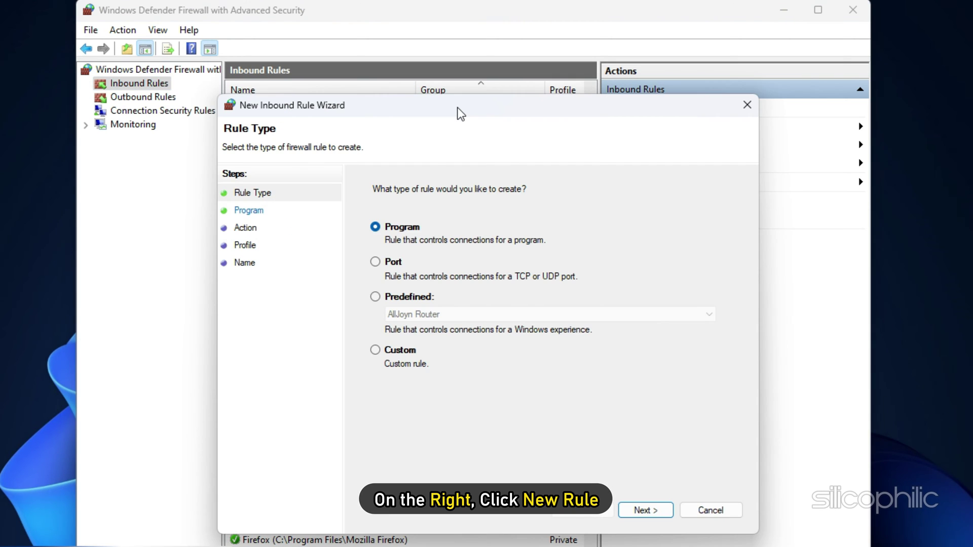
pyautogui.click(376, 262)
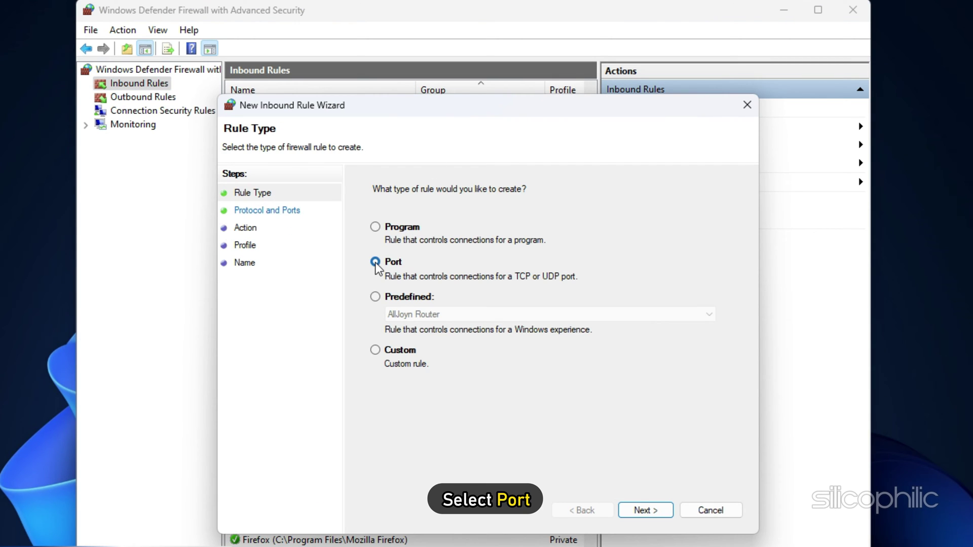
pyautogui.click(646, 511)
pyautogui.click(377, 211)
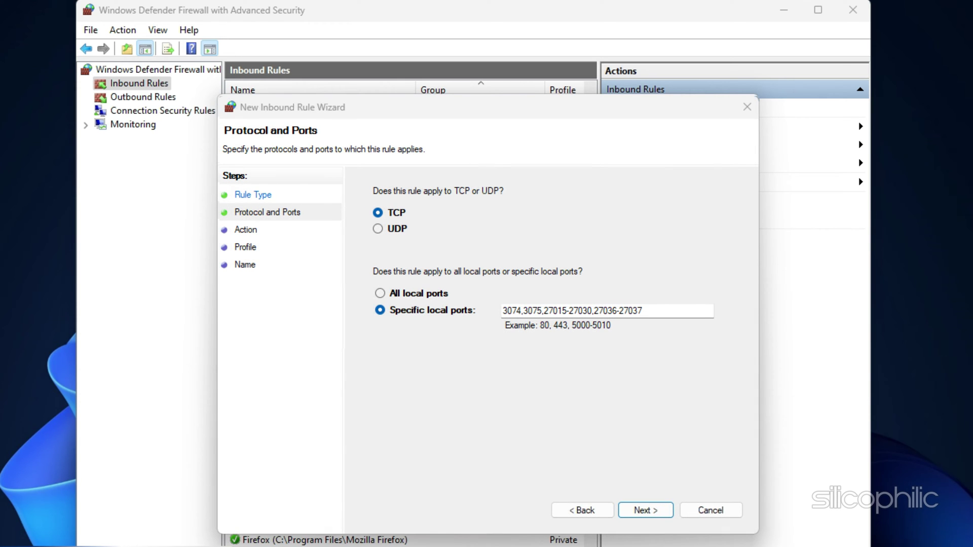
pyautogui.click(643, 512)
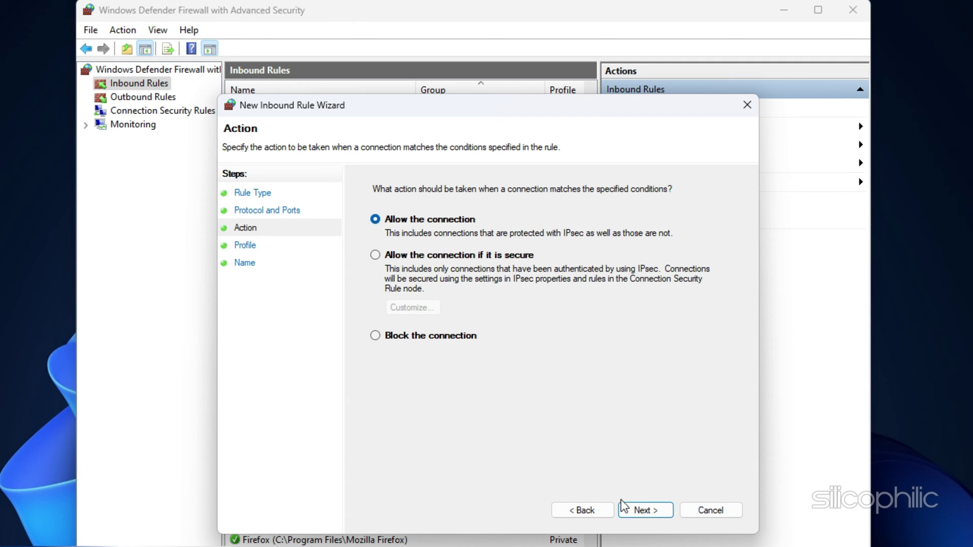
pyautogui.click(654, 512)
pyautogui.write('30')
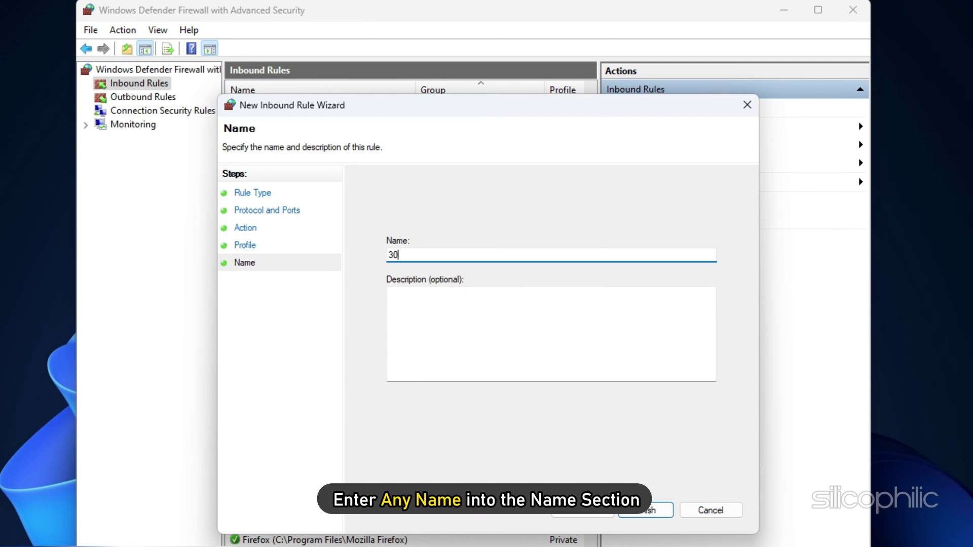
pyautogui.write('74')
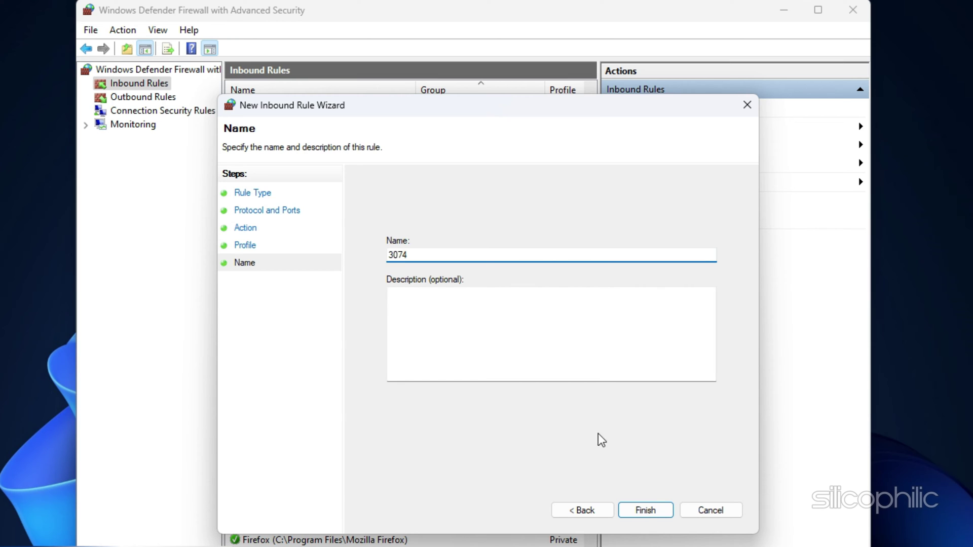
# Step: Save the TCP inbound rule 3074 and begin a new port-based inbound rule
pyautogui.click(646, 511)
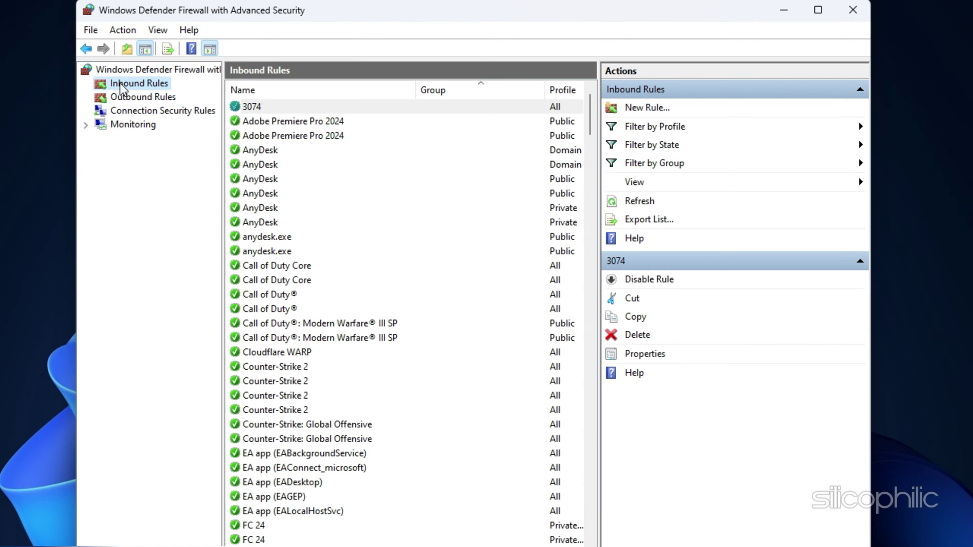
pyautogui.click(641, 113)
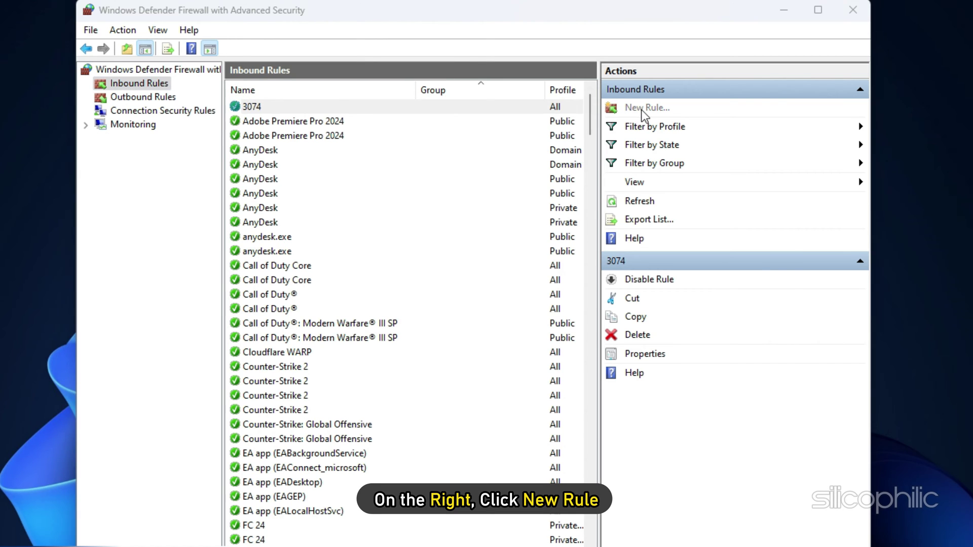
pyautogui.click(378, 248)
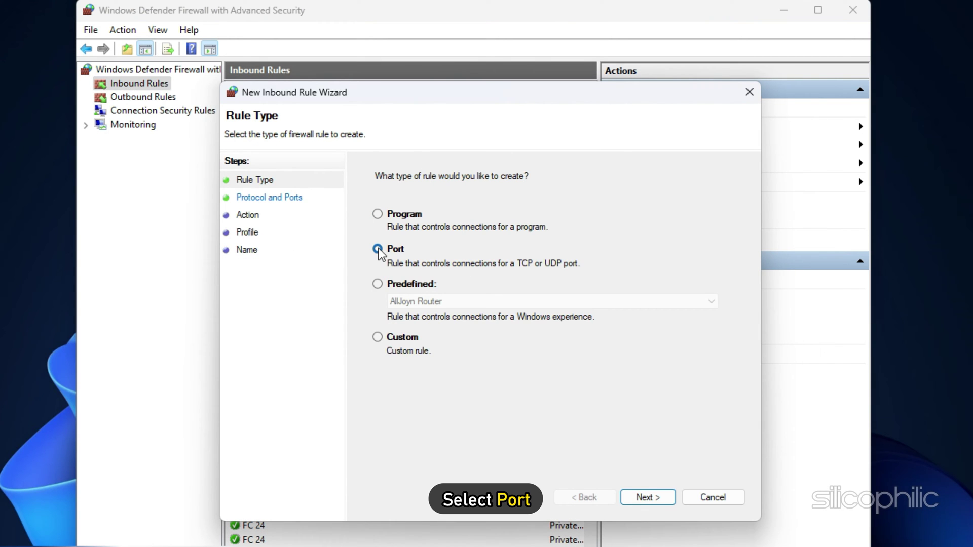
pyautogui.click(660, 498)
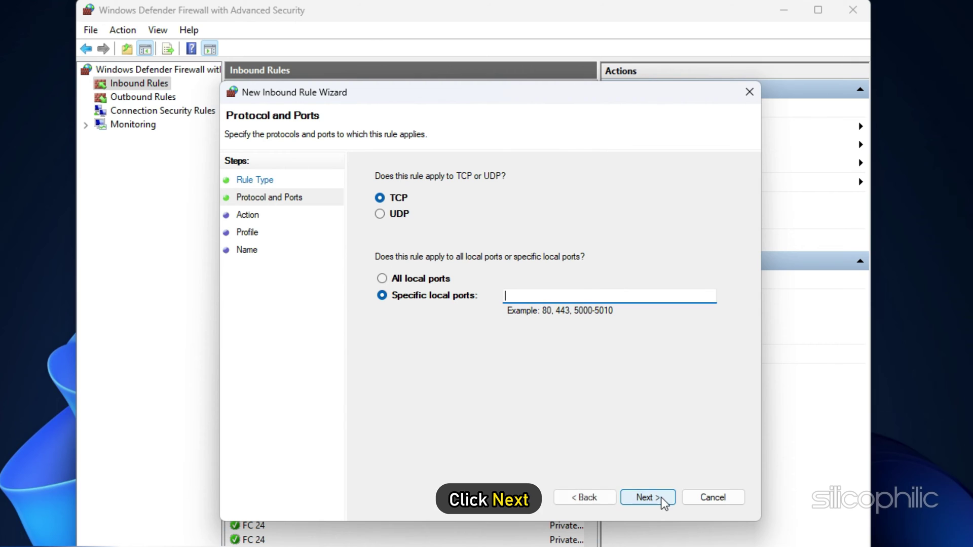
pyautogui.click(381, 213)
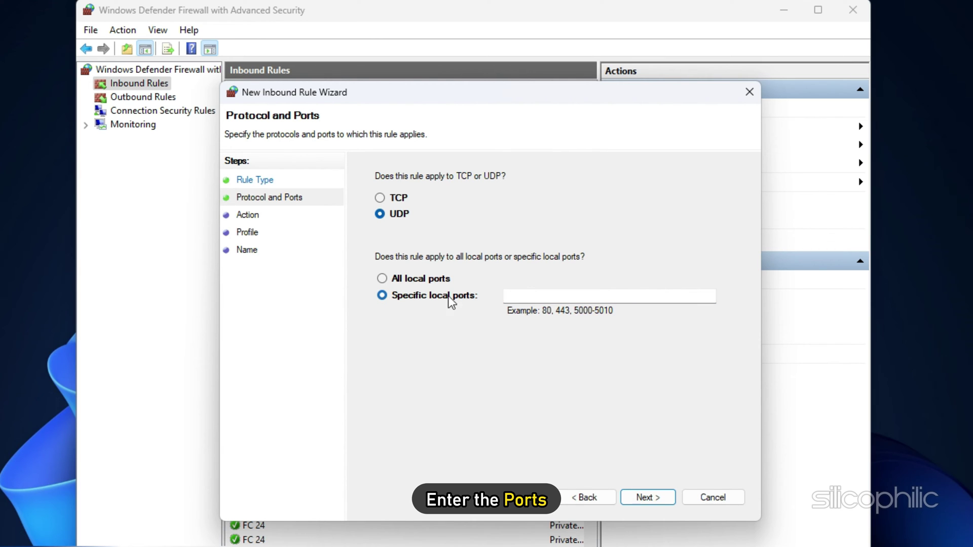
pyautogui.click(512, 297)
pyautogui.write('3074,4380,27000-27036')
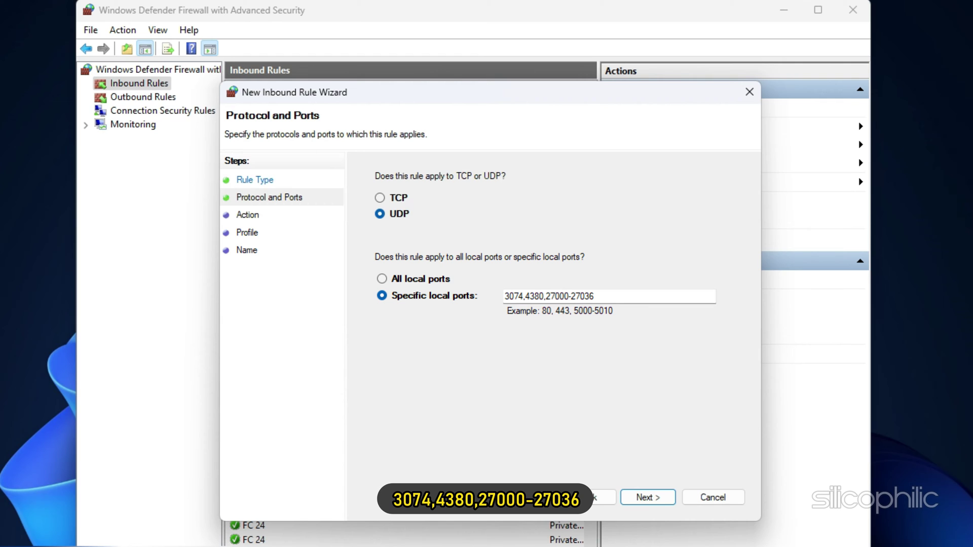
pyautogui.click(647, 497)
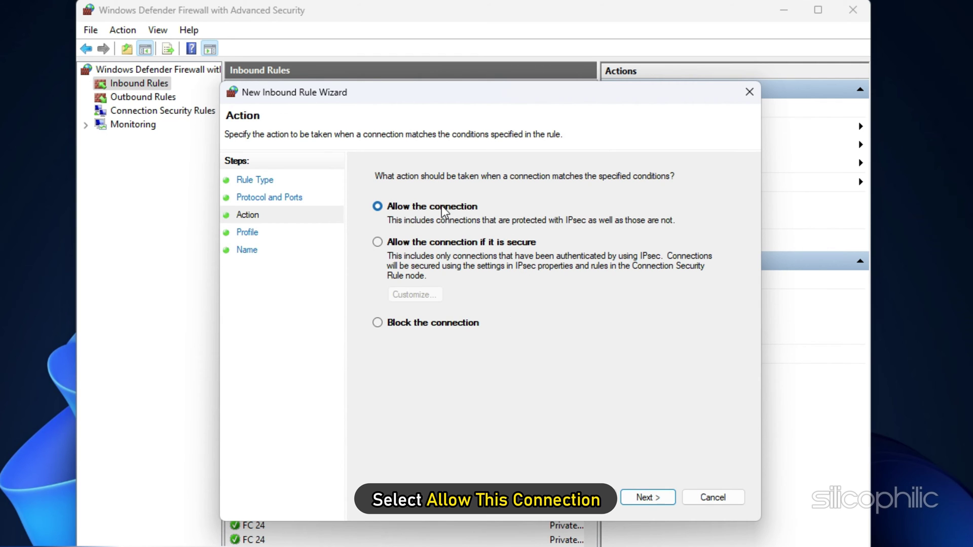
pyautogui.click(648, 497)
pyautogui.write('3074')
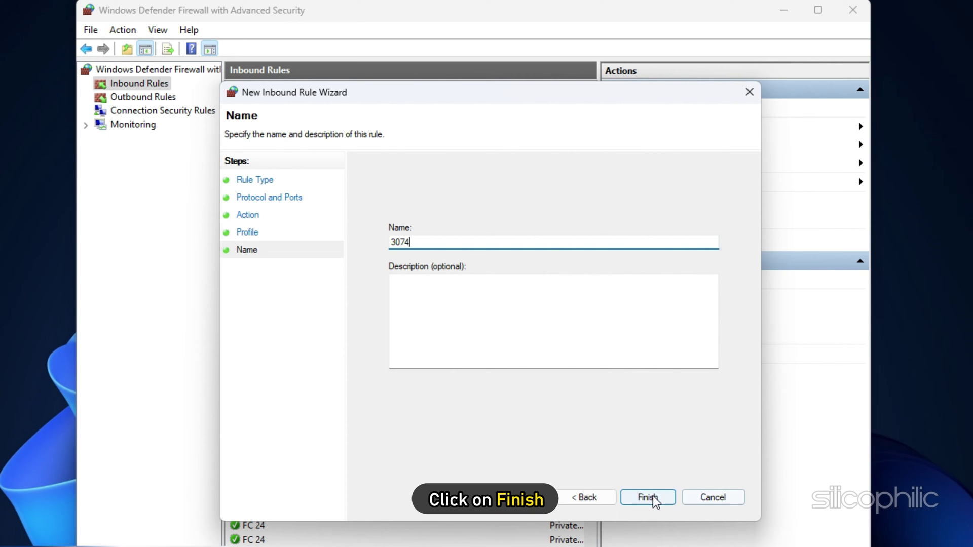
pyautogui.click(650, 499)
pyautogui.click(130, 99)
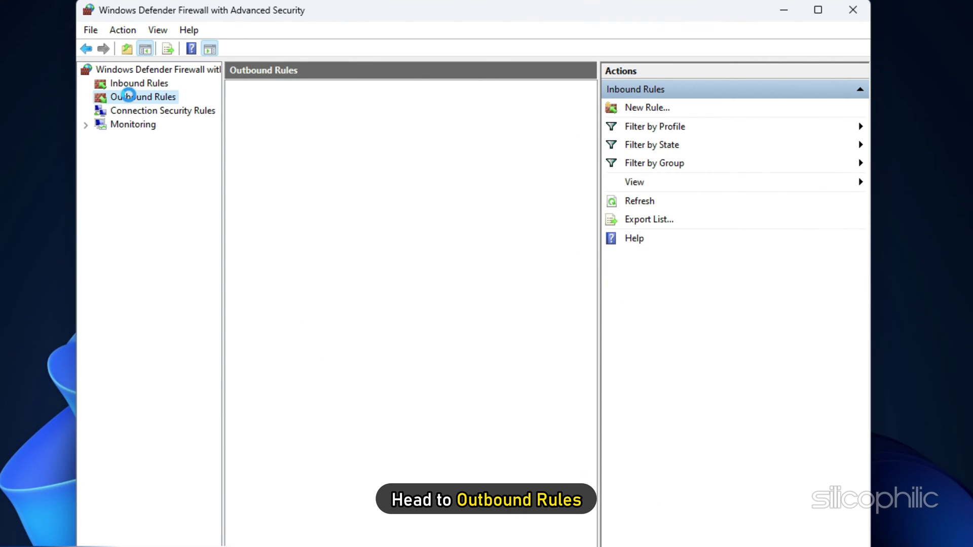
pyautogui.click(647, 108)
pyautogui.click(386, 253)
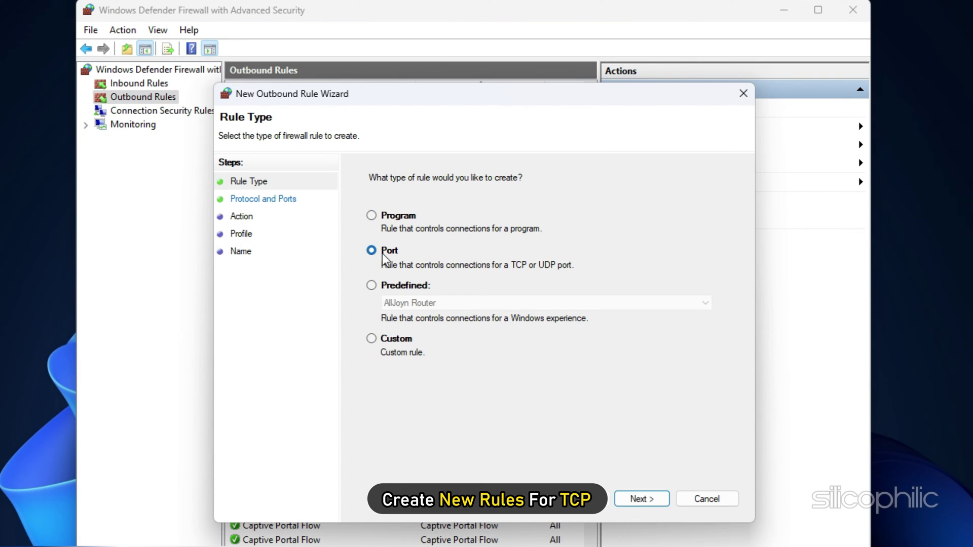
pyautogui.click(642, 499)
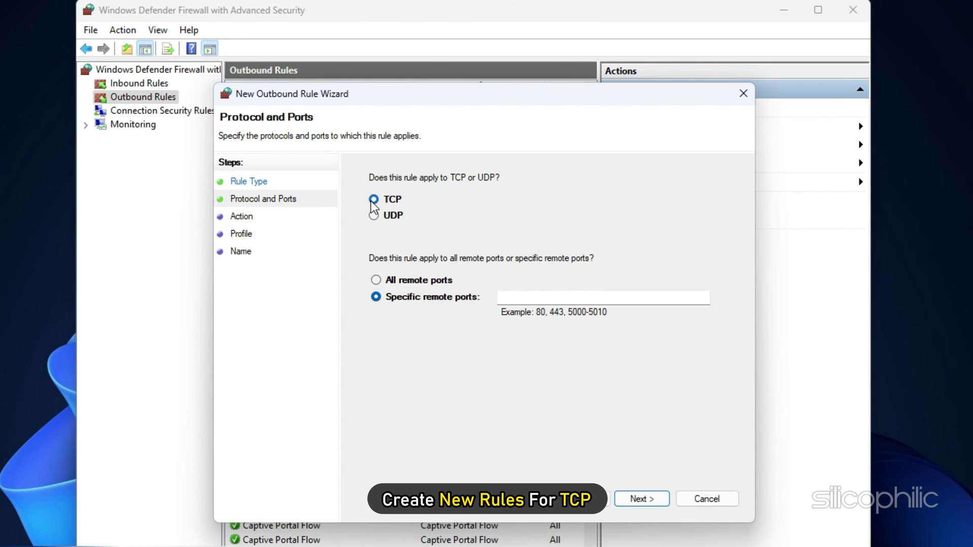
pyautogui.write('3074,3075,27015-27030,27036-27037')
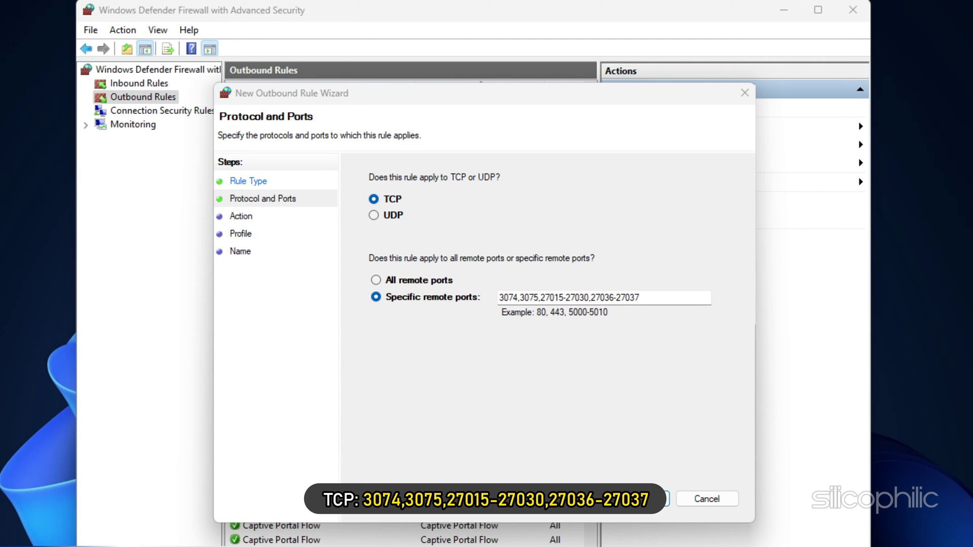
pyautogui.click(645, 498)
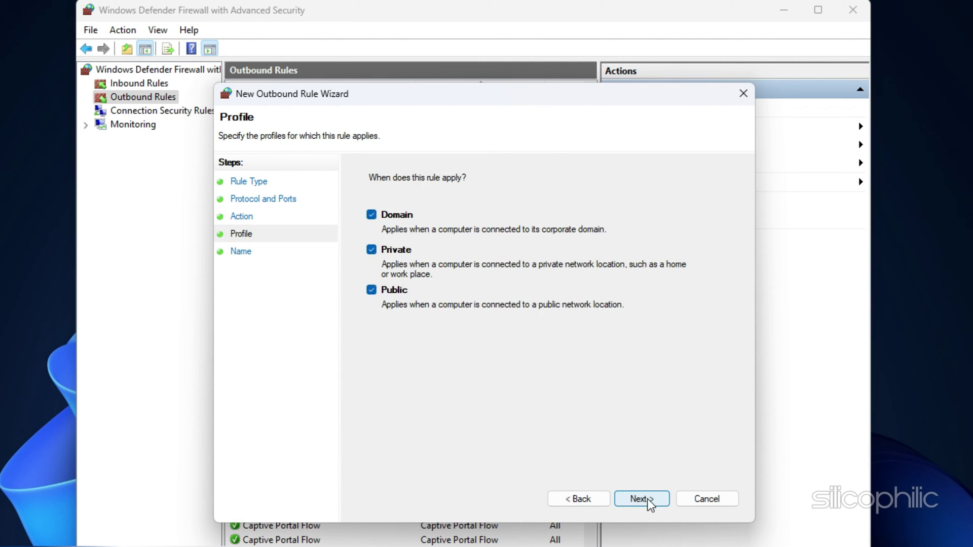
pyautogui.write('3074')
pyautogui.click(645, 498)
pyautogui.click(377, 248)
pyautogui.click(647, 496)
pyautogui.click(381, 294)
pyautogui.click(379, 213)
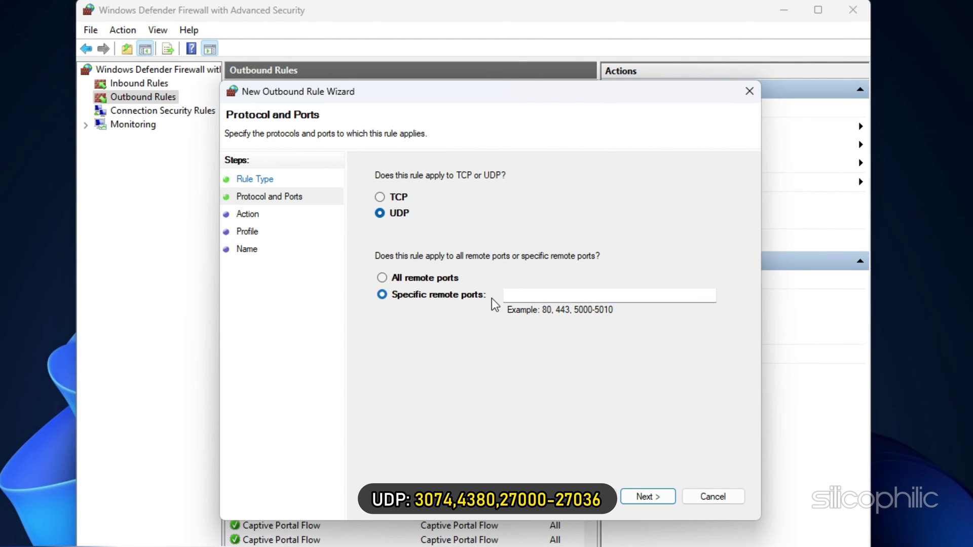
pyautogui.click(510, 295)
pyautogui.write('3074,4380,27000-27036')
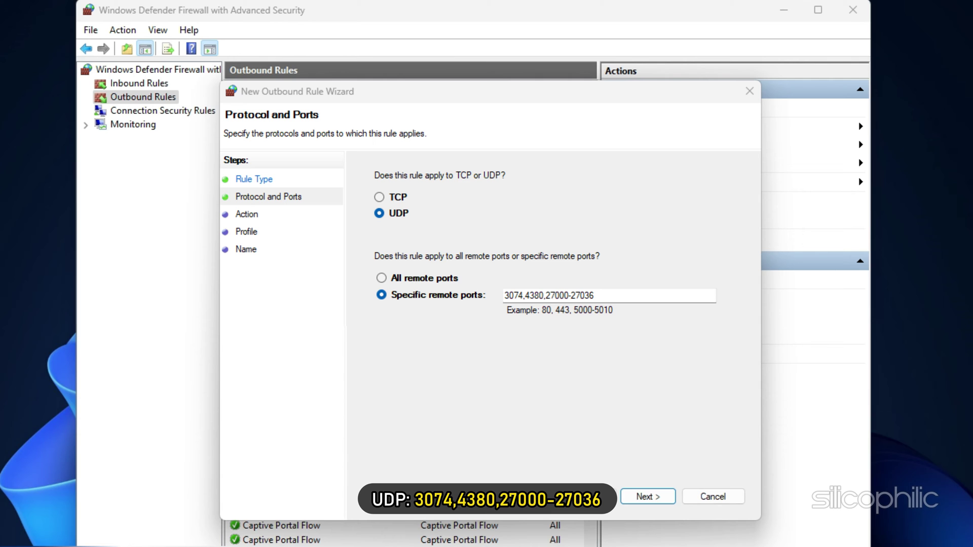
pyautogui.click(648, 497)
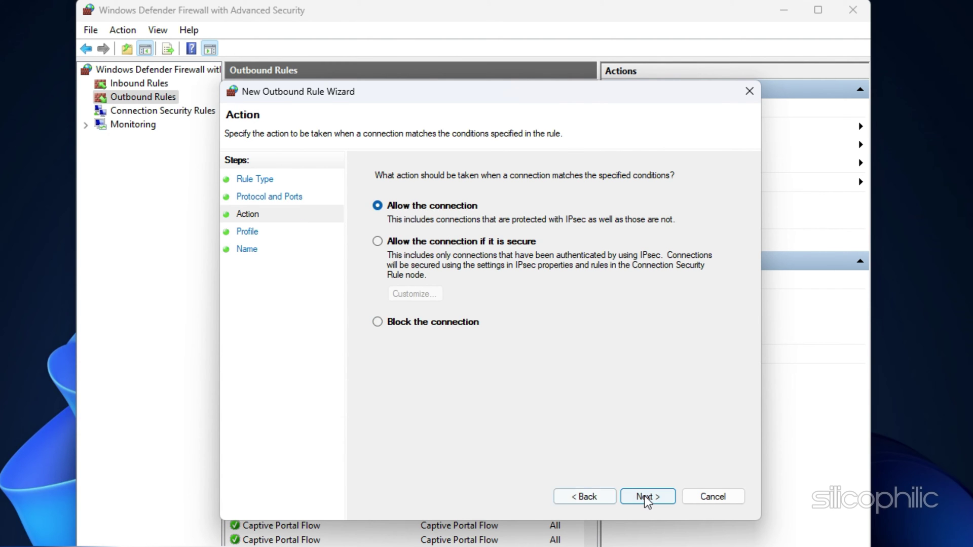
pyautogui.click(647, 497)
pyautogui.write('3074')
pyautogui.click(648, 496)
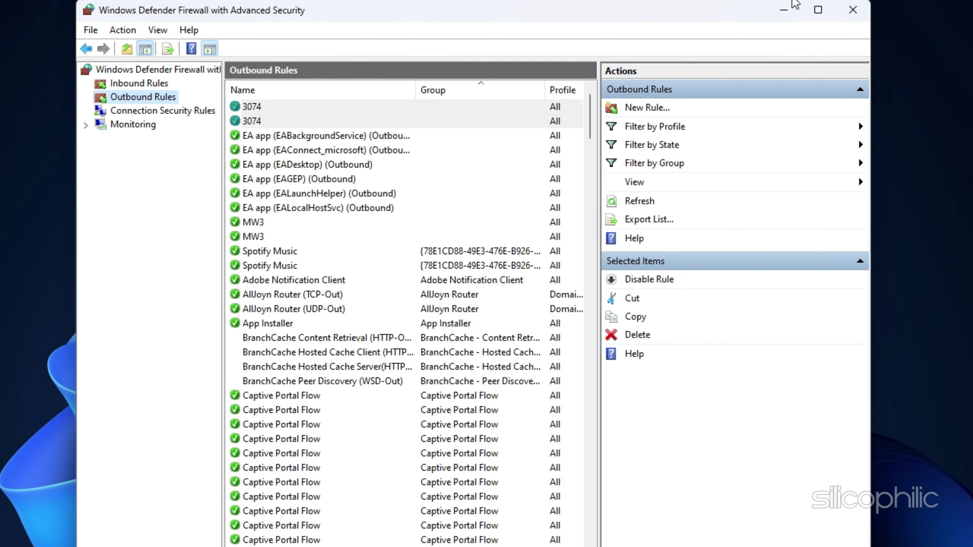
pyautogui.click(860, 6)
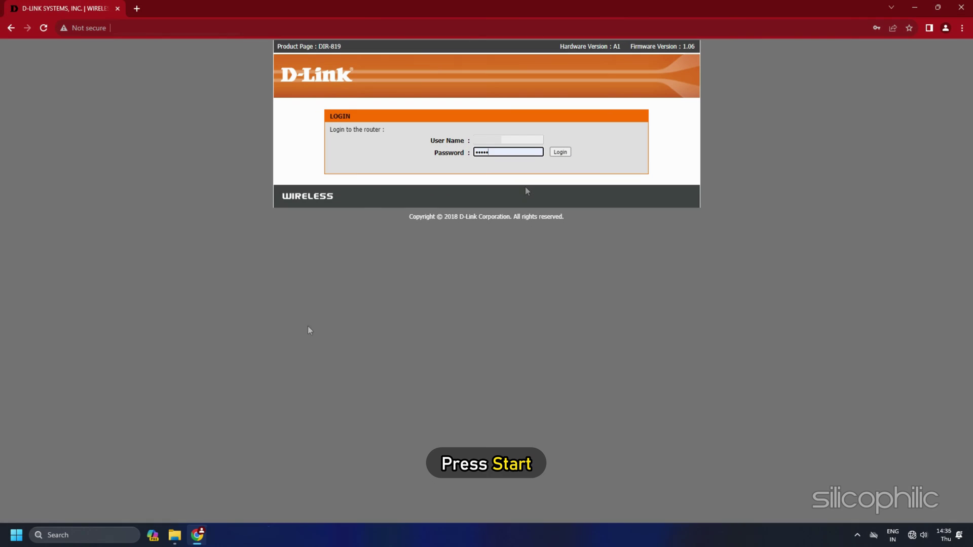
# Step: Launch Command Prompt and run ipconfig to find the default gateway
pyautogui.press('super')
pyautogui.write('c')
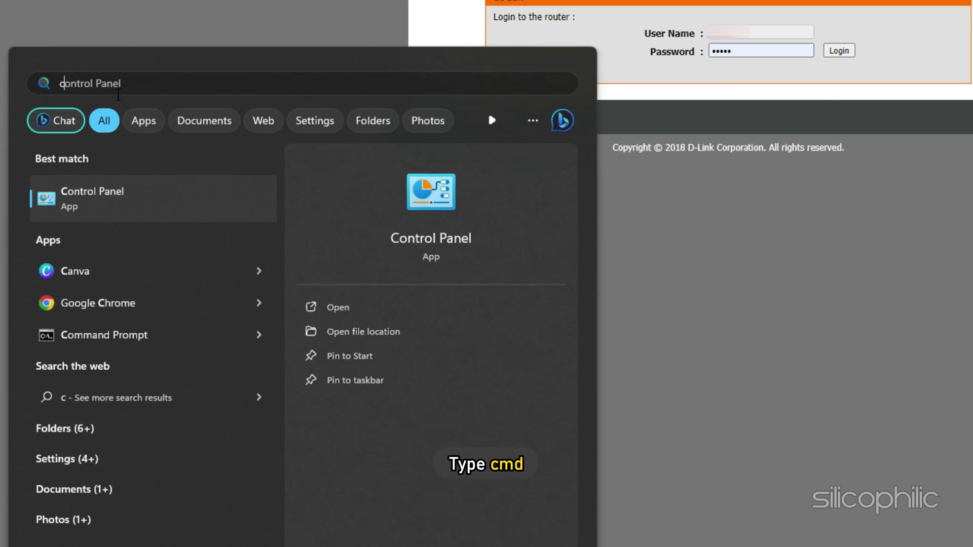
pyautogui.write('md')
pyautogui.click(125, 202)
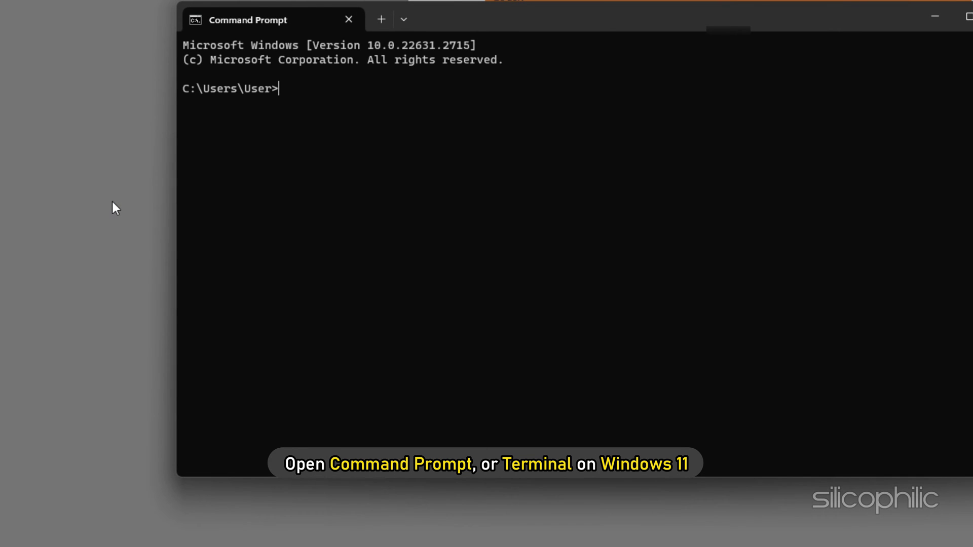
pyautogui.write('ipconf')
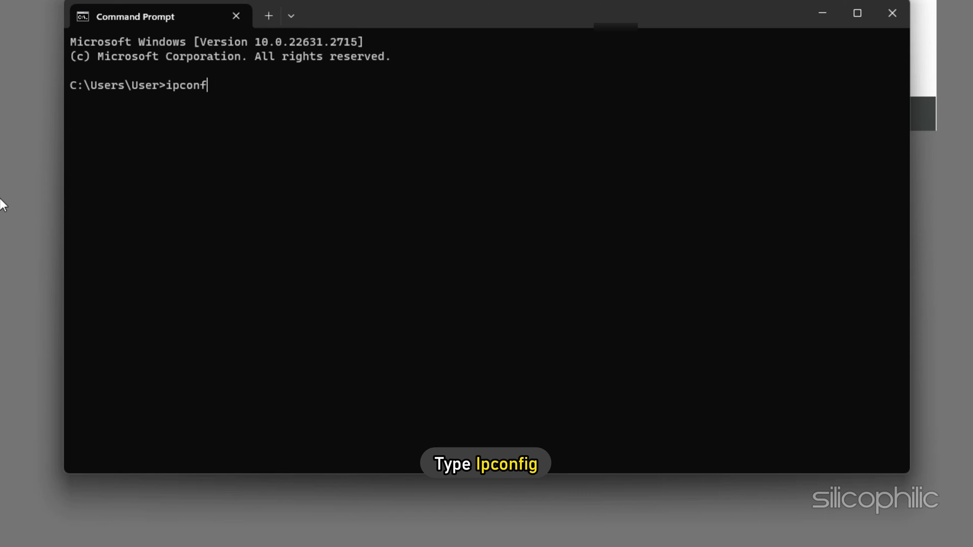
pyautogui.write('ig')
pyautogui.press('Return')
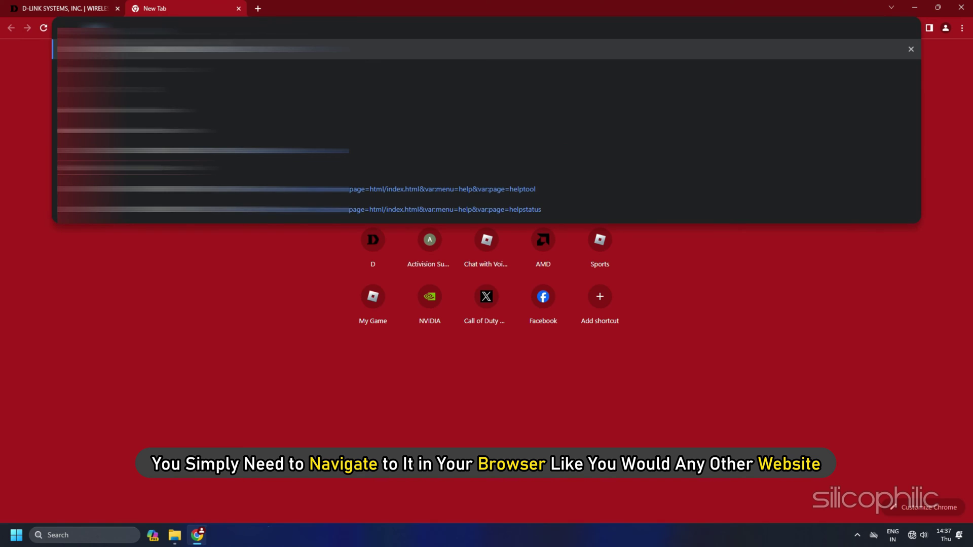
# Step: Log in to the D-Link router at the gateway address and open Advanced > Port Forwarding
pyautogui.write('1')
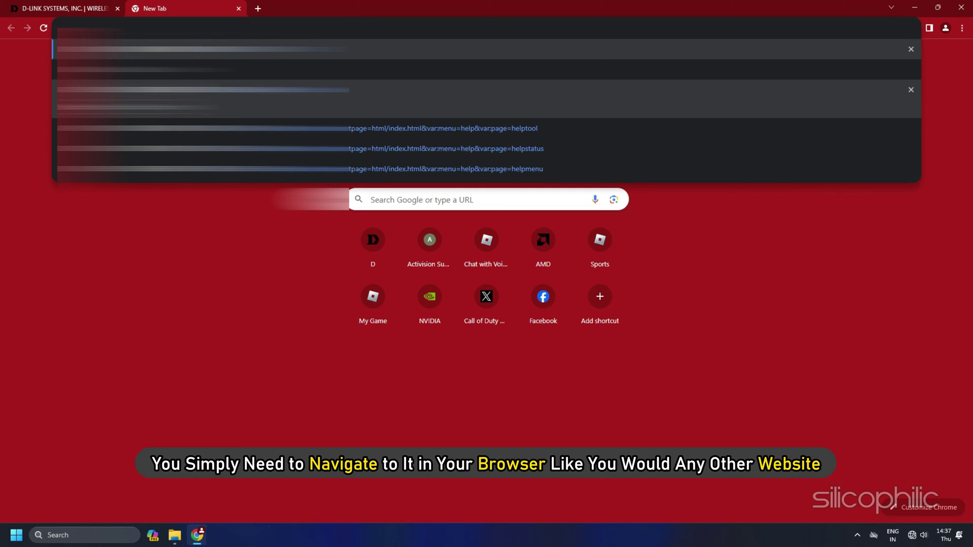
pyautogui.press('Return')
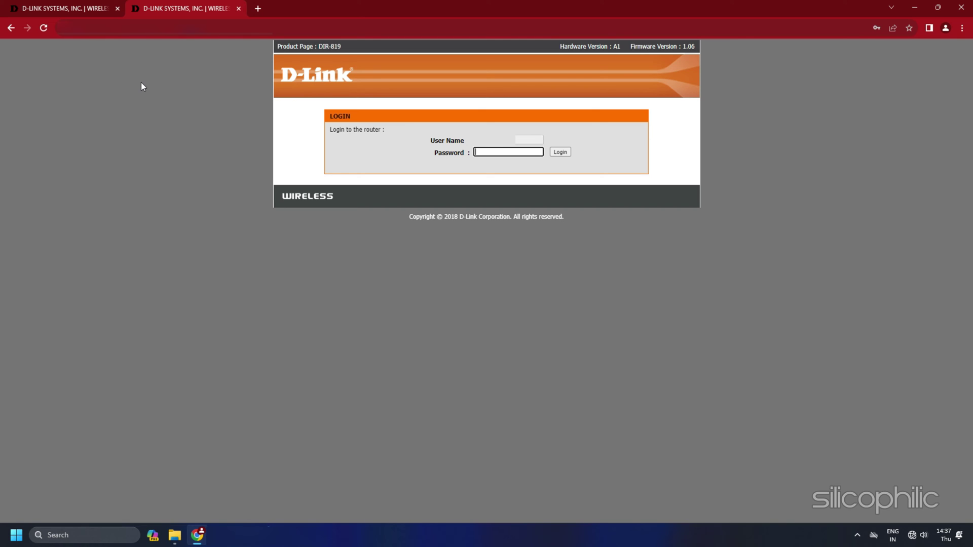
pyautogui.click(560, 152)
pyautogui.click(445, 108)
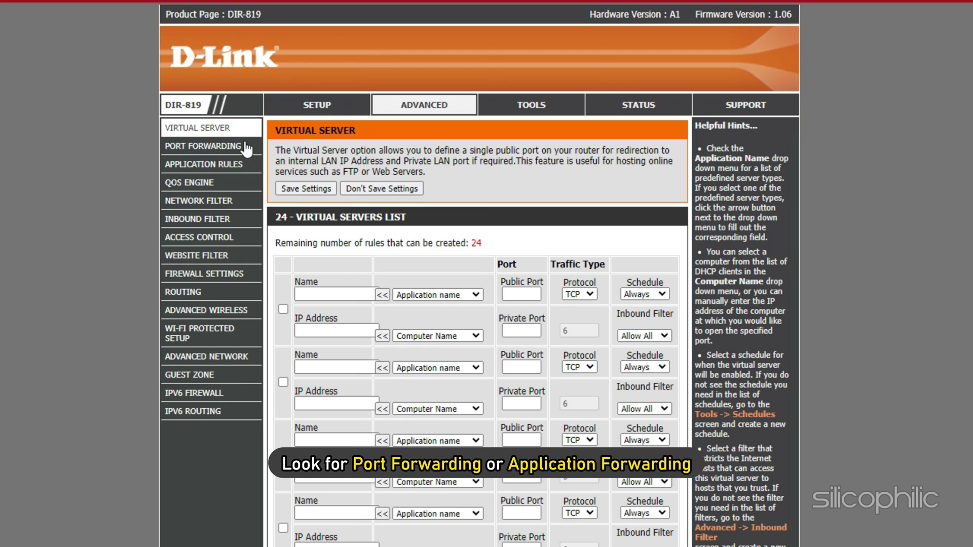
pyautogui.click(185, 147)
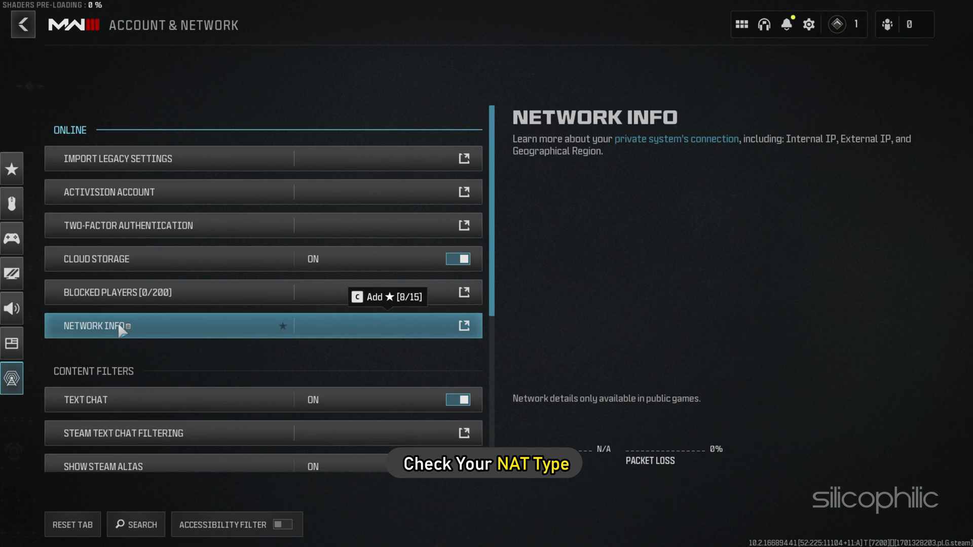
# Step: Open Network Info in the relaunched game and confirm NAT Type reads Open
pyautogui.click(124, 326)
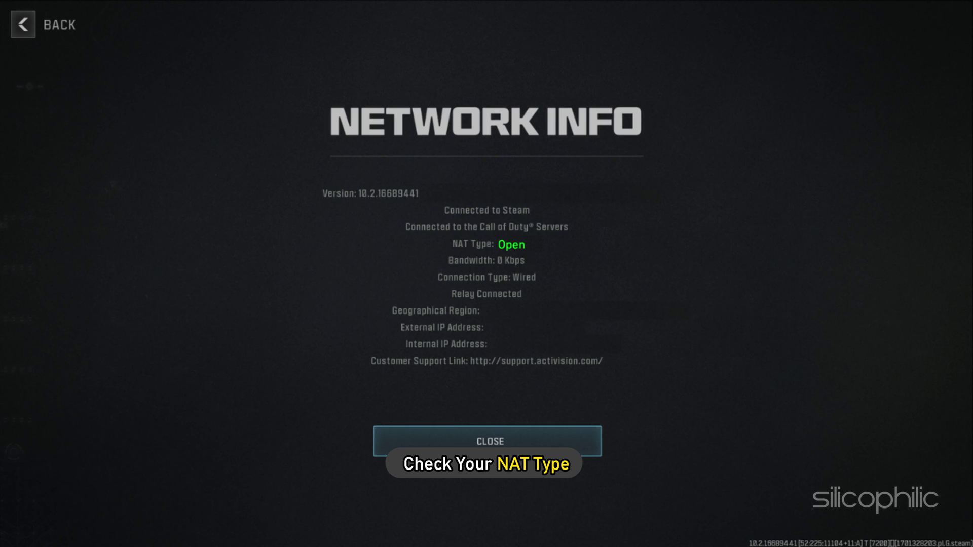